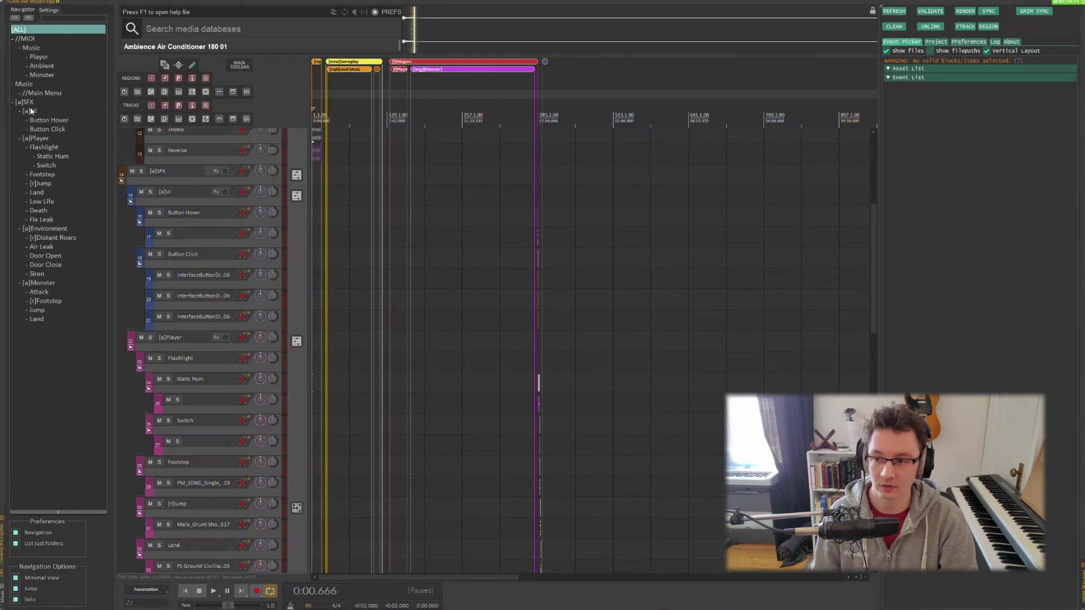
Jump the arrange view to the [a]UI folder so its Button Hover and Button Click regions show.
left_click(31, 111)
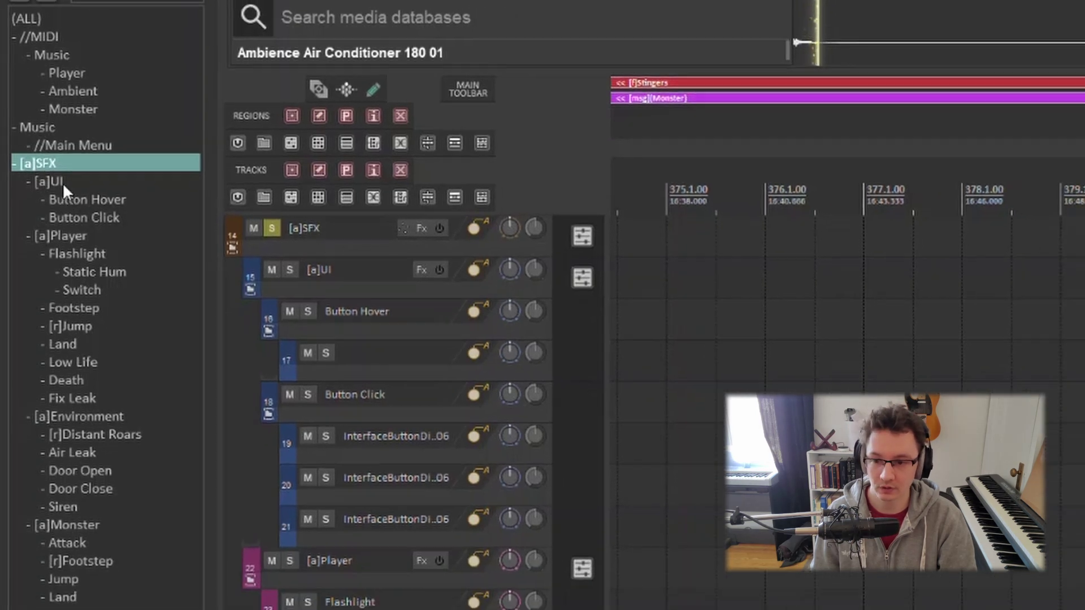
left_click(67, 195)
left_click(55, 163)
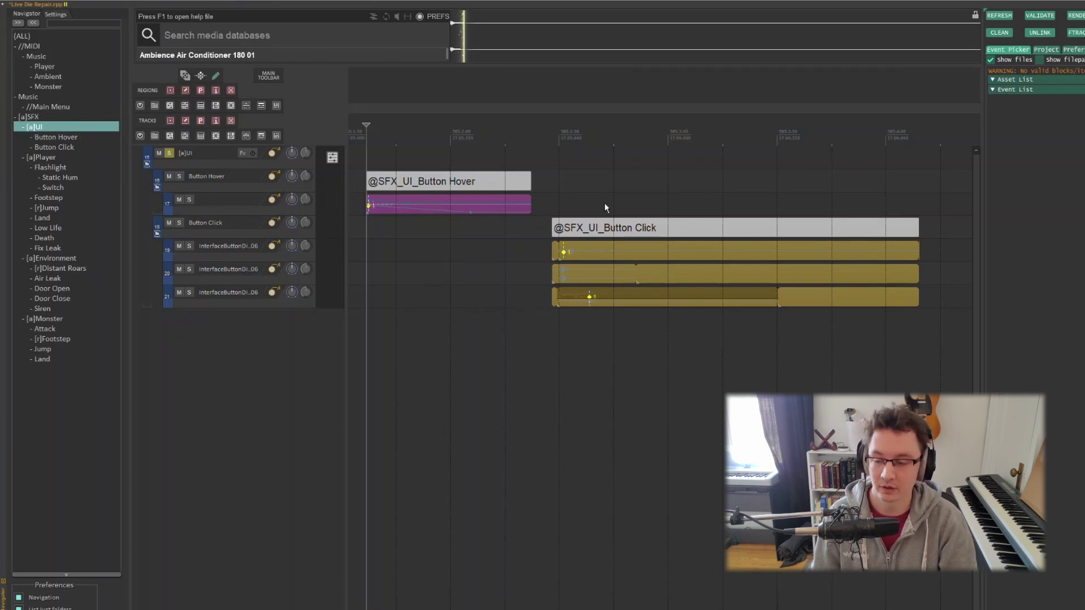
left_click(195, 228)
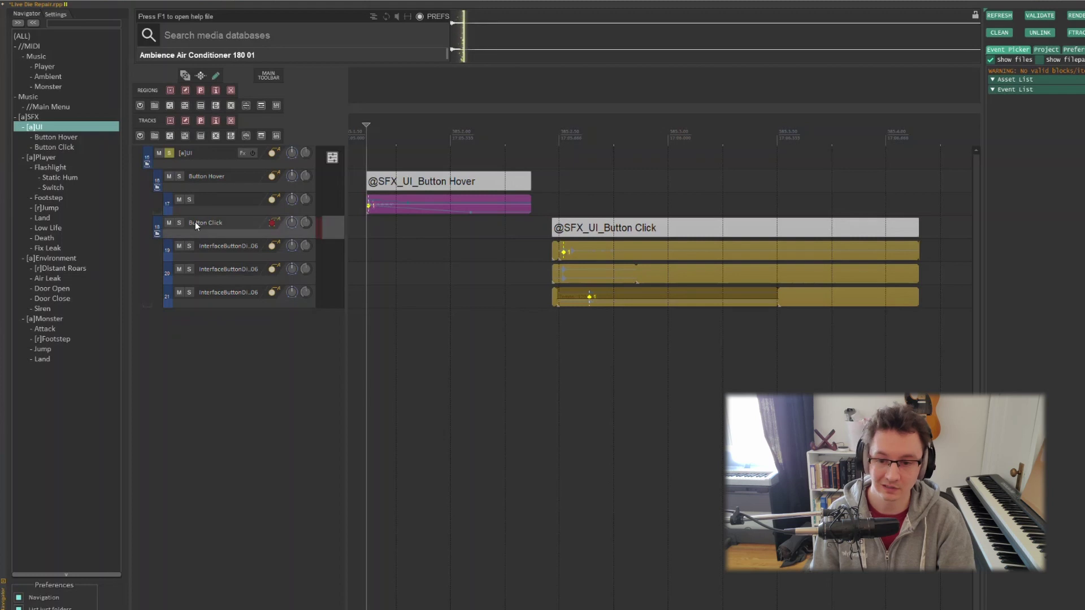
left_click(606, 227)
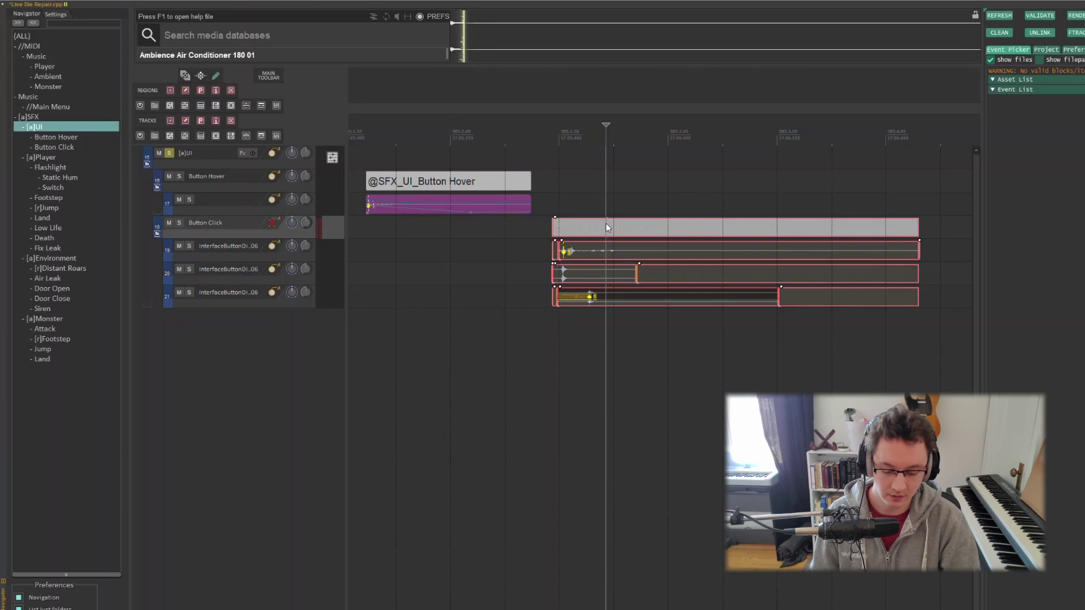
key("Delete")
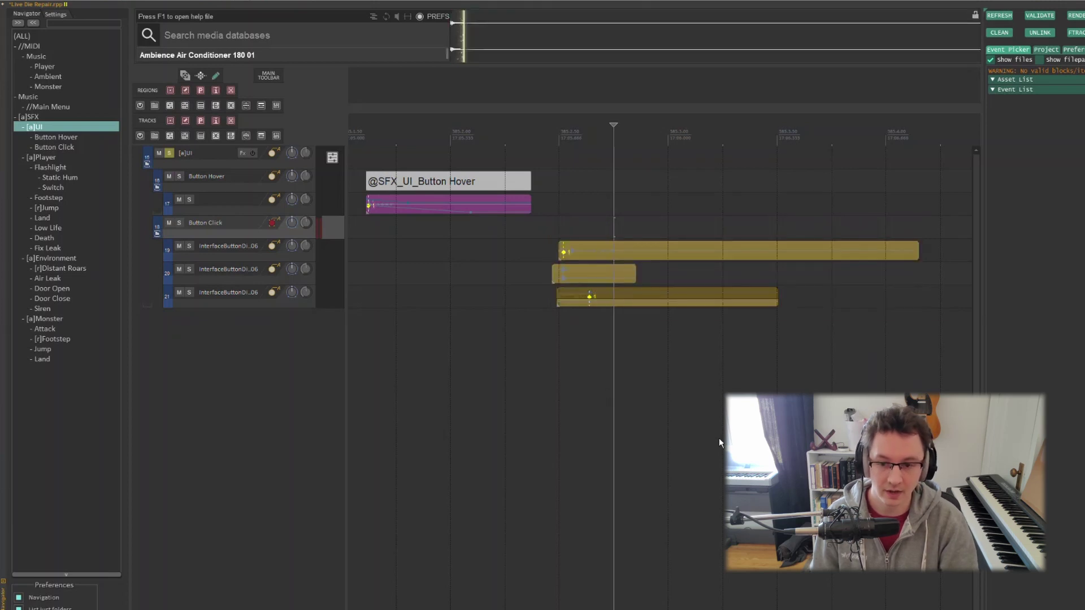
left_click_drag(539, 225, 872, 343)
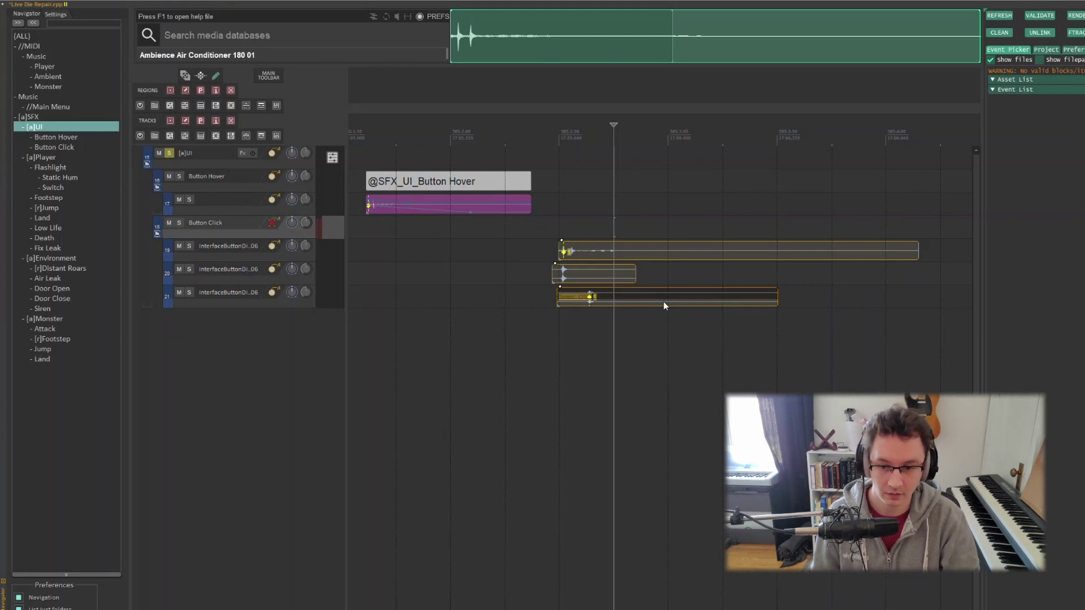
key("shift+r")
Check the new region's item selection, then show the whole [a]SFX folder.
left_click(665, 333)
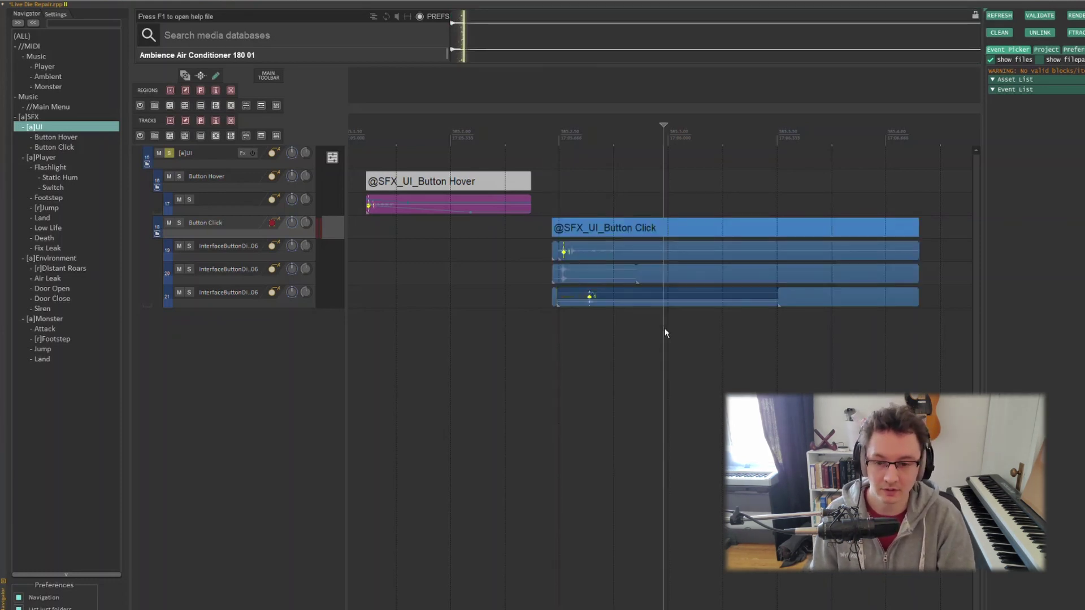
left_click_drag(544, 242, 761, 319)
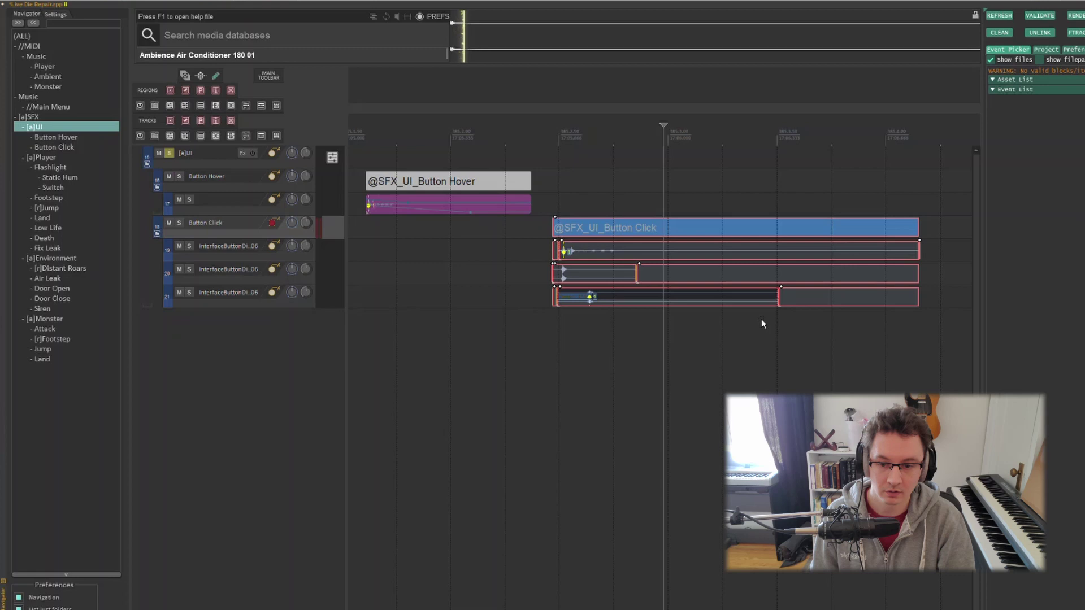
left_click(707, 334)
left_click(696, 226)
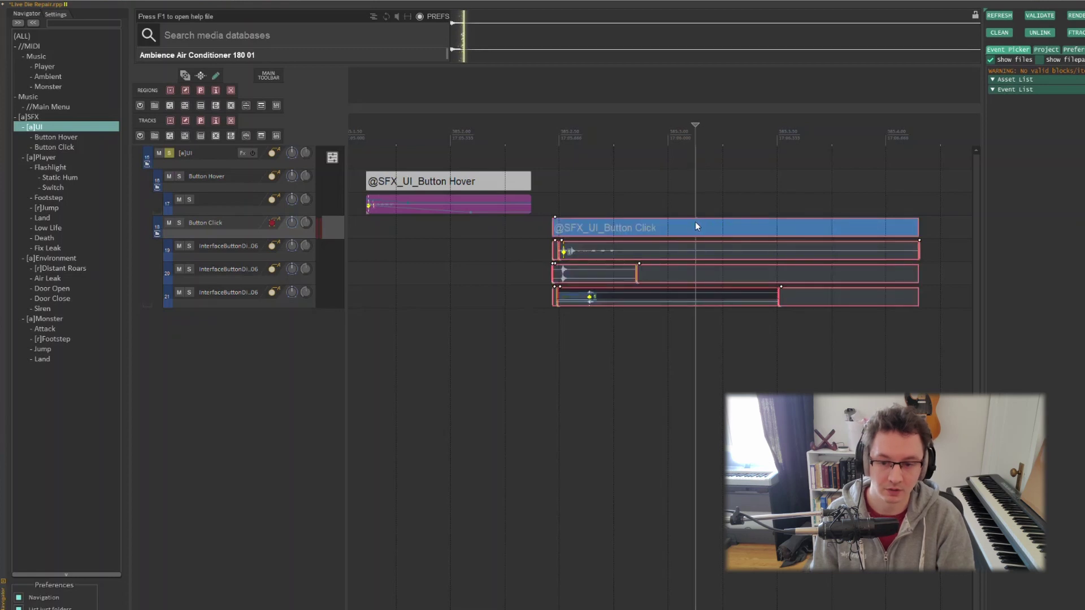
left_click(649, 228)
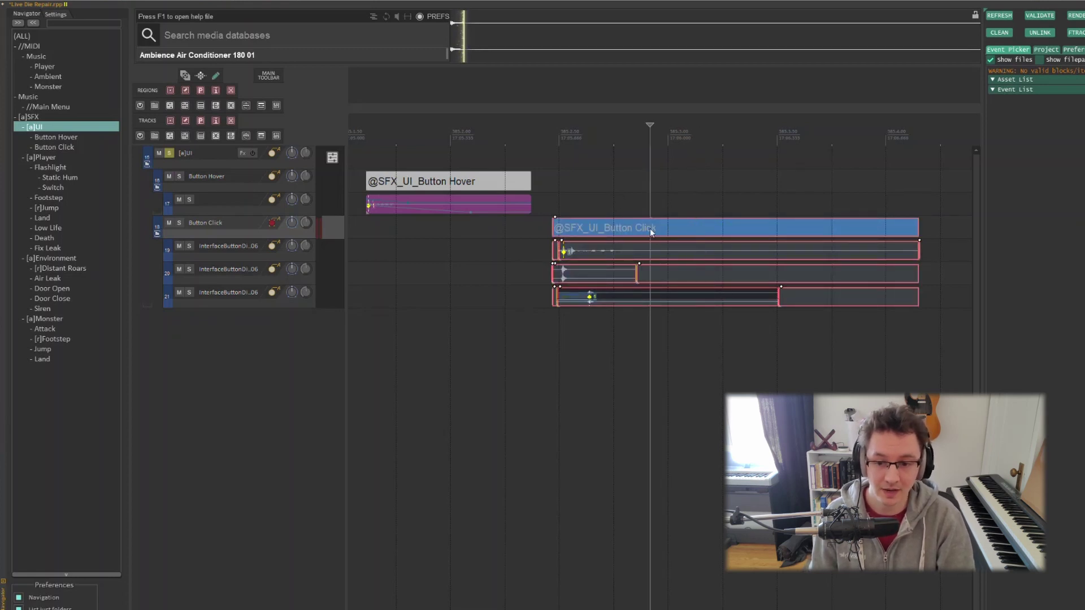
left_click(520, 247)
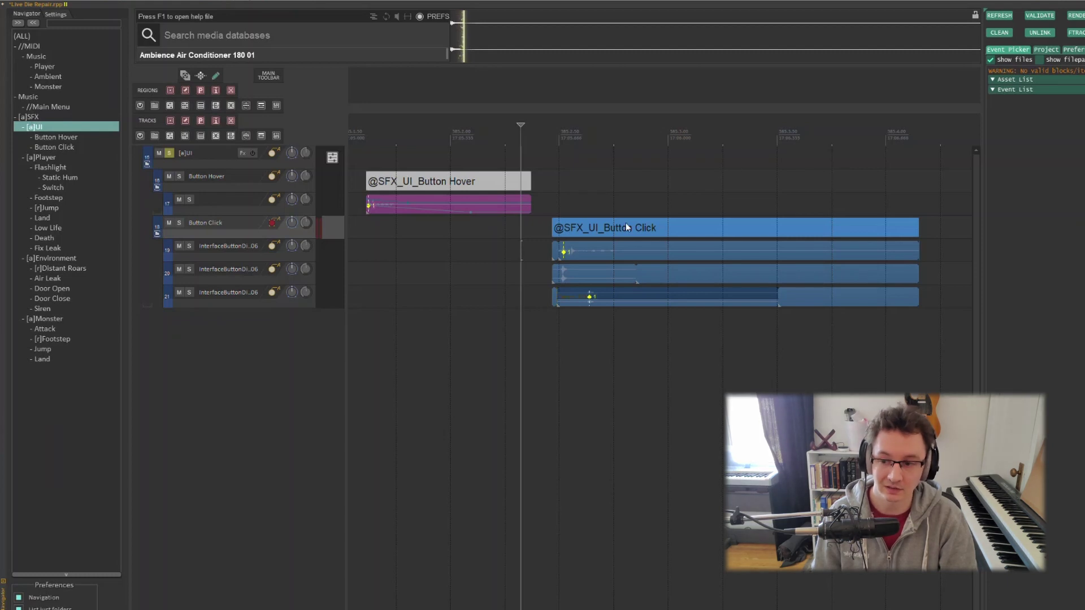
key("Up")
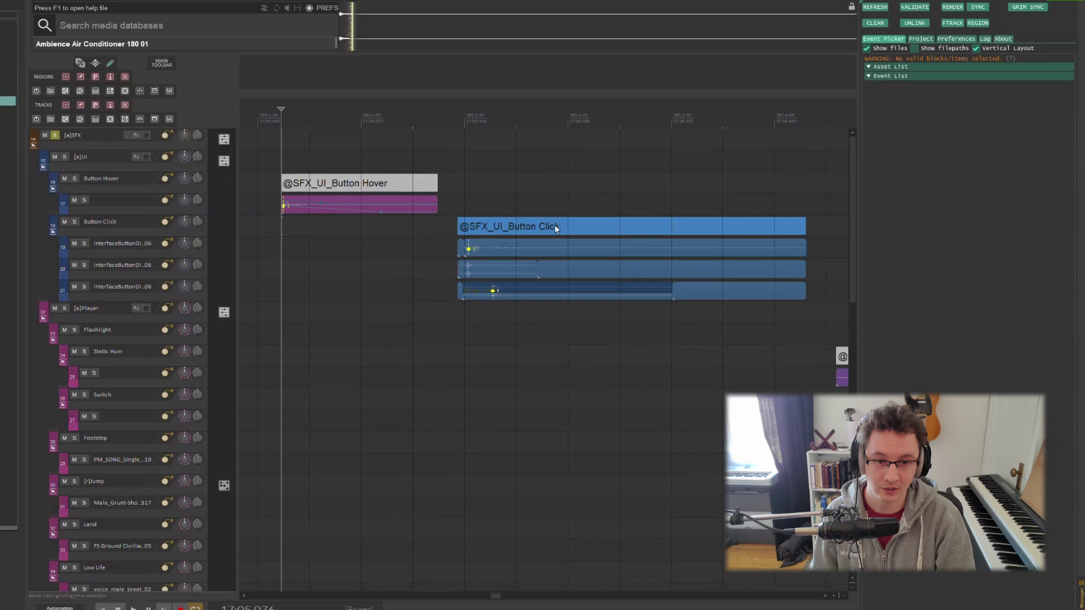
Load the Button Click region into Grim, tick SFX_UI_Button Click and enable Play_SFX_UI_Button_Click.
left_click(555, 227)
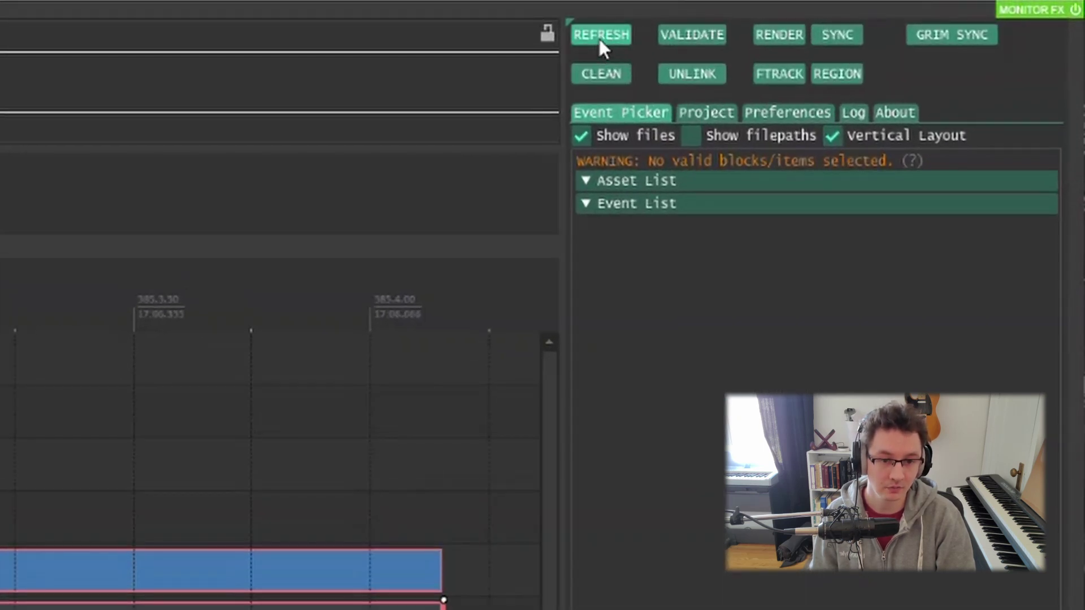
left_click(600, 37)
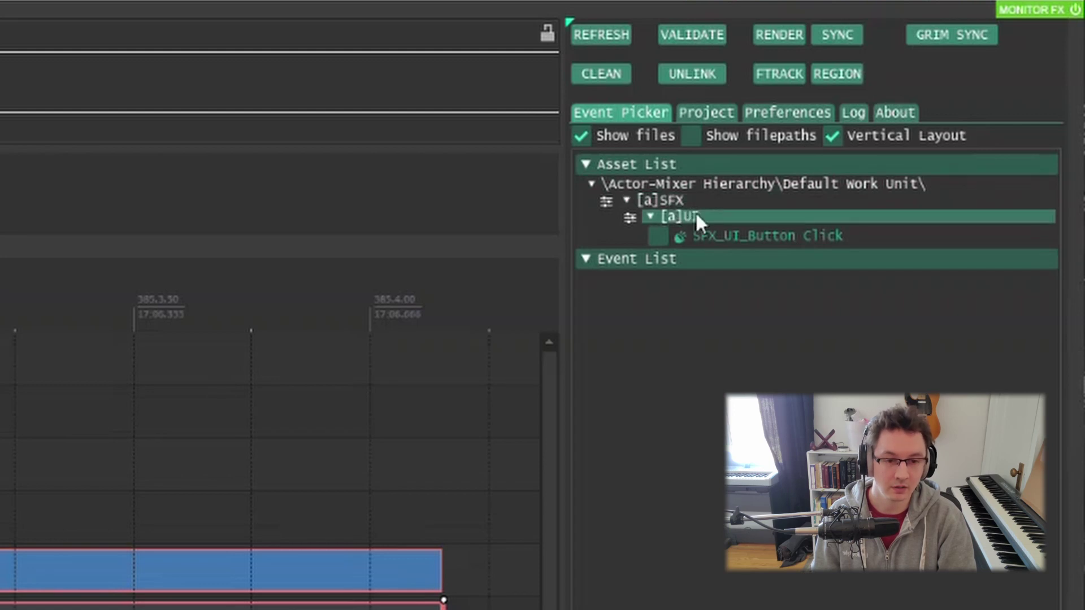
mouse_move(712, 239)
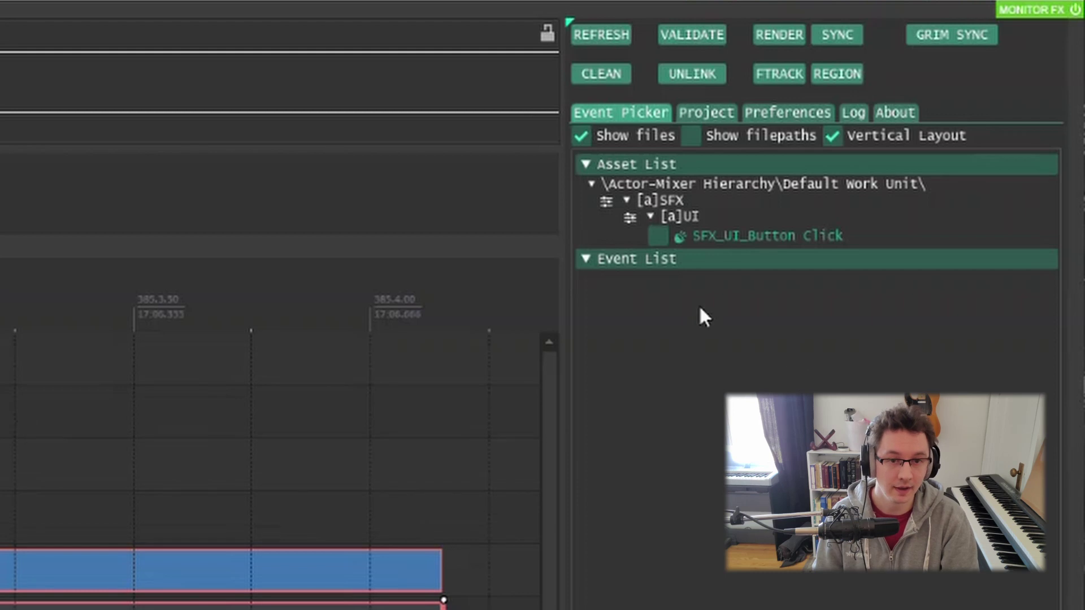
left_click(657, 236)
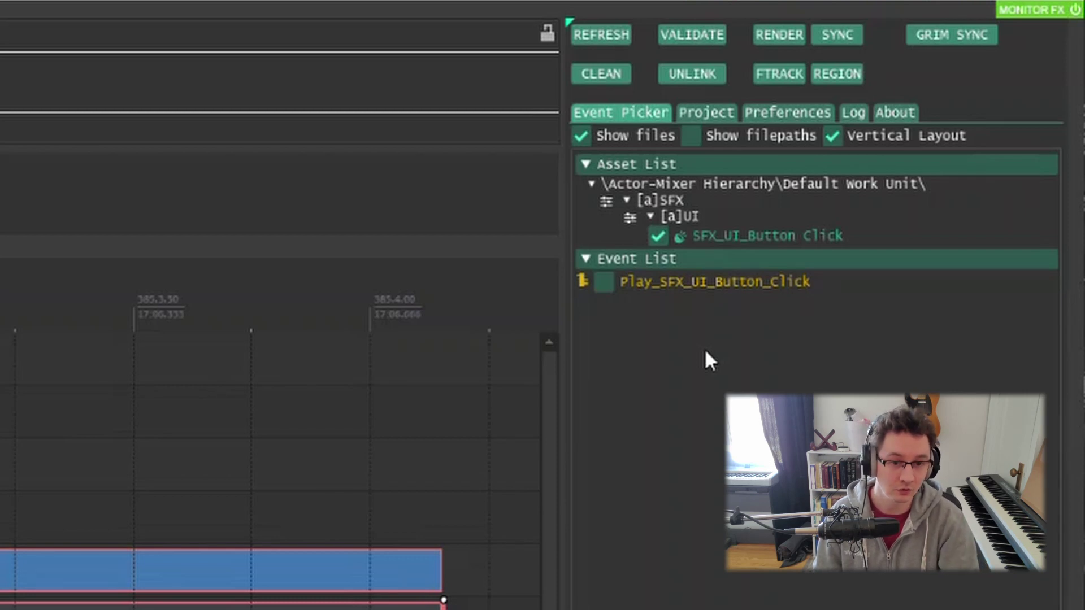
left_click(605, 282)
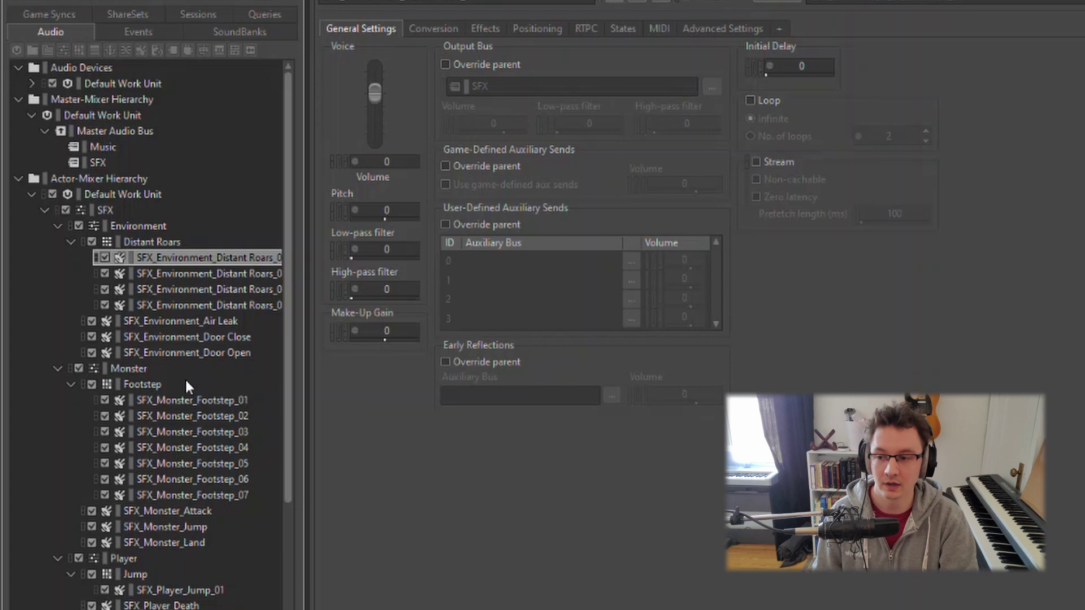
Collapse the Environment, Monster and Player folders in Wwise's Actor-Mixer Hierarchy.
left_click(55, 226)
left_click(55, 241)
left_click(58, 258)
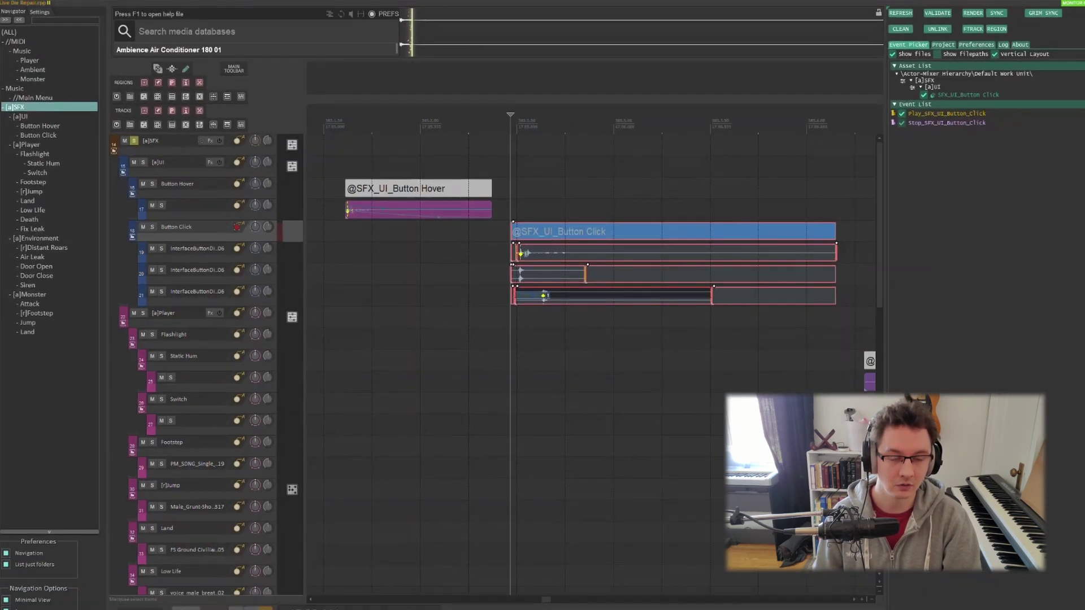
Run GRIM SYNC to import SFX_UI_Button Click into Wwise's UI folder.
left_click(1047, 15)
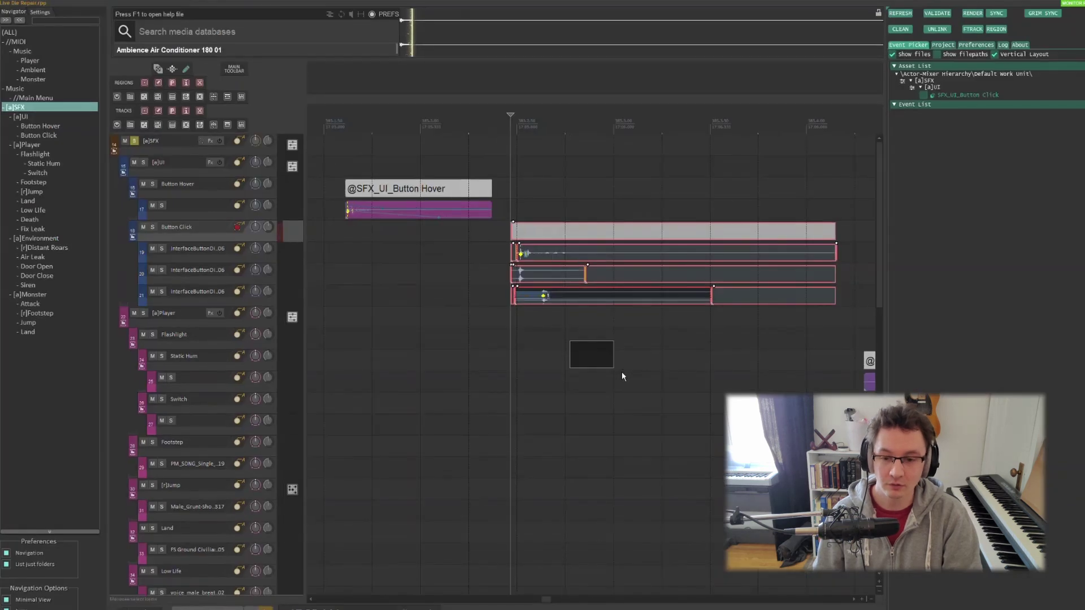
Deselect the Button Click items, scroll to the Player tracks, and expand Wwise's Player and Monster folders.
left_click(622, 376)
scroll(608, 363, "down", 5)
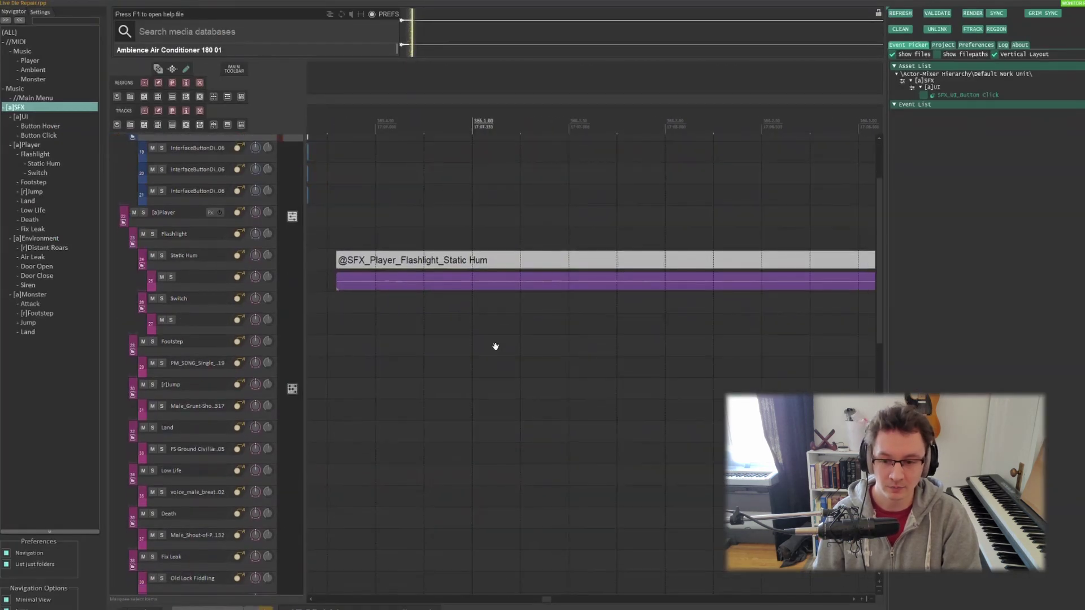
scroll(494, 367, "down", 4)
scroll(429, 280, "down", 5)
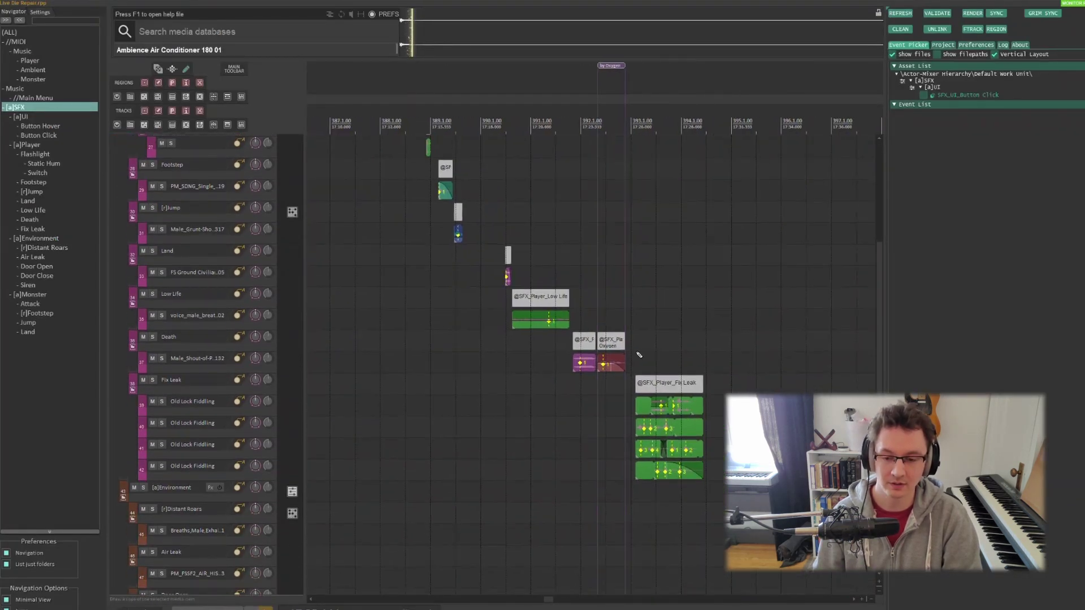
scroll(636, 351, "up", 4)
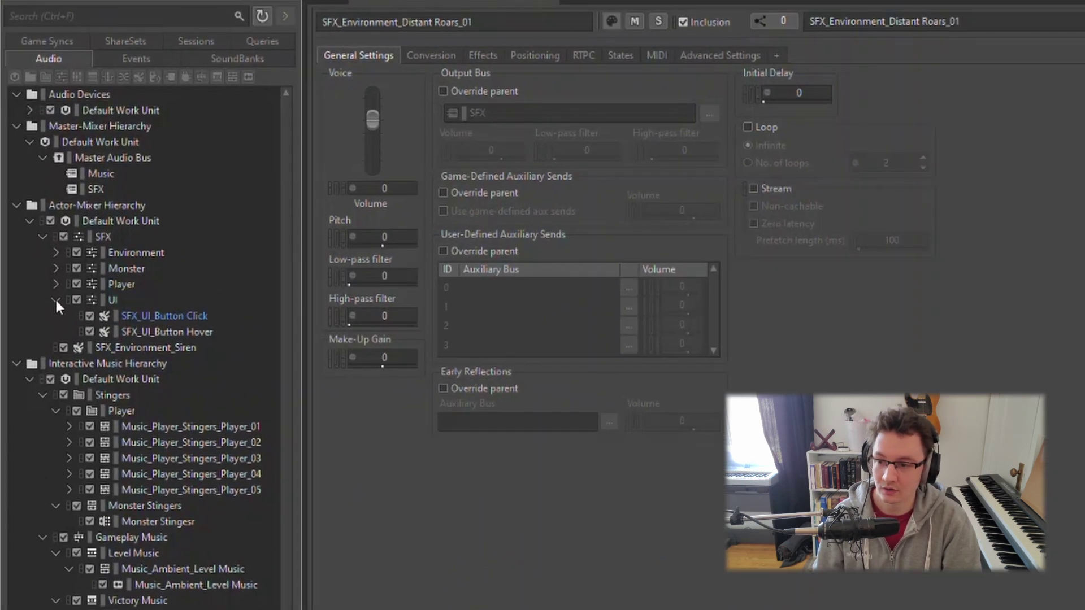
left_click(55, 284)
left_click(55, 268)
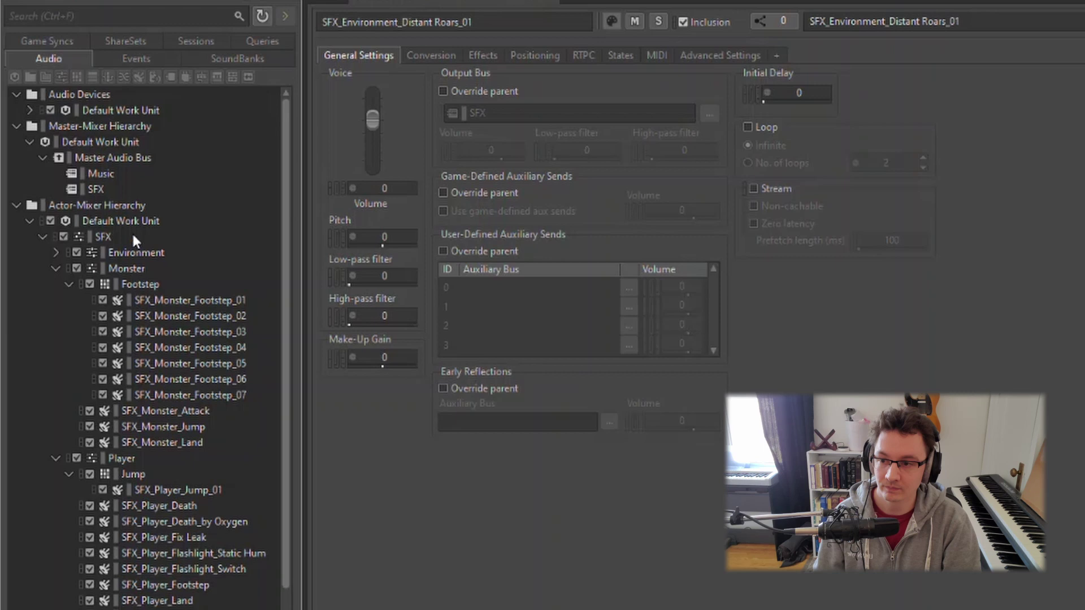
Review the Wwise Events list, then scroll the Audio tree down to the Interactive Music Hierarchy.
left_click(127, 59)
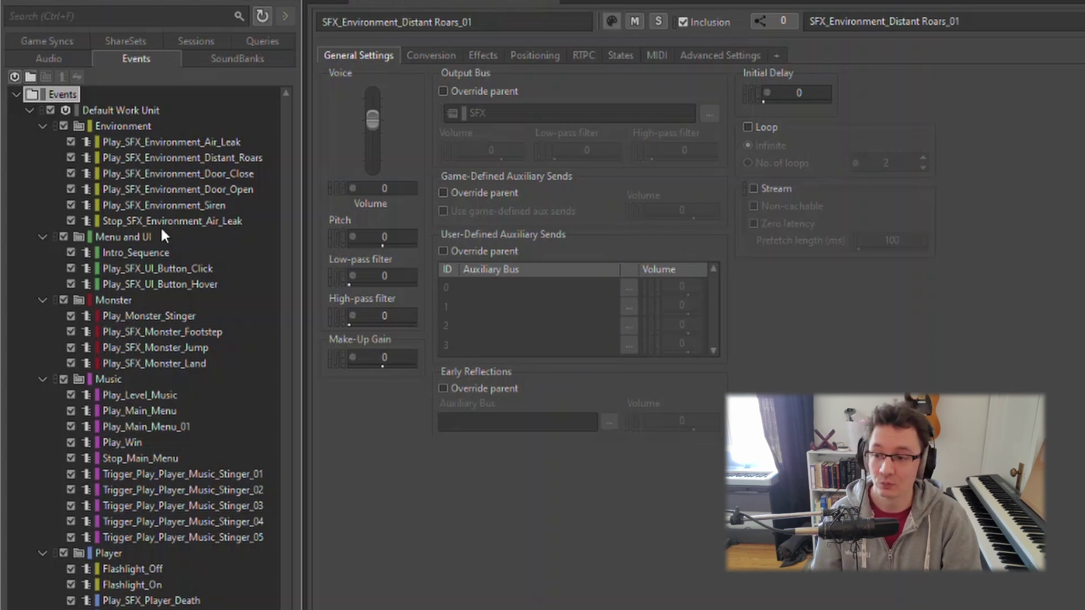
left_click(64, 56)
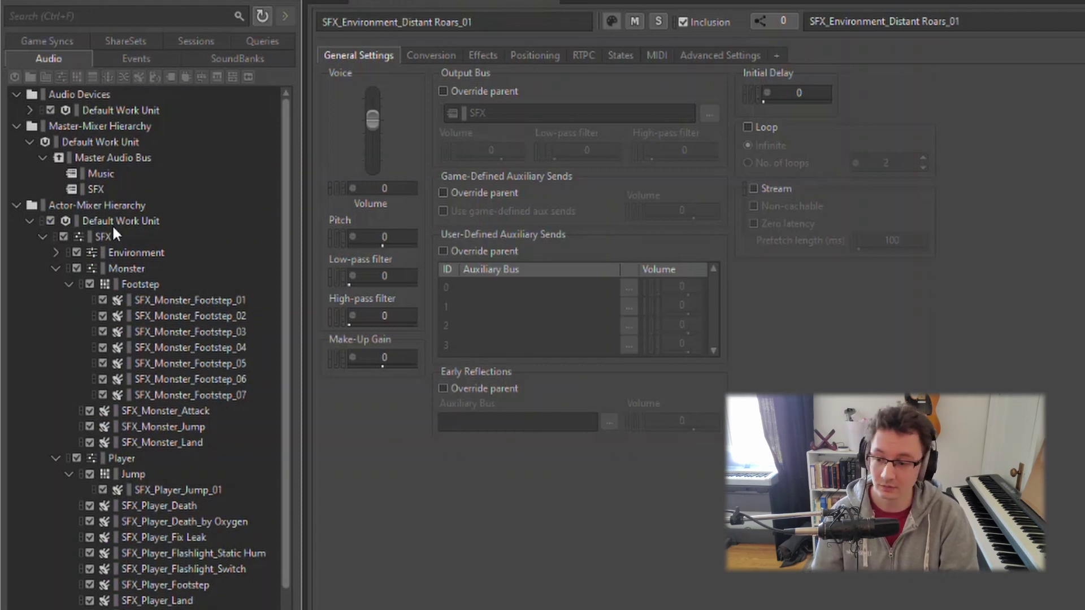
scroll(156, 438, "down", 5)
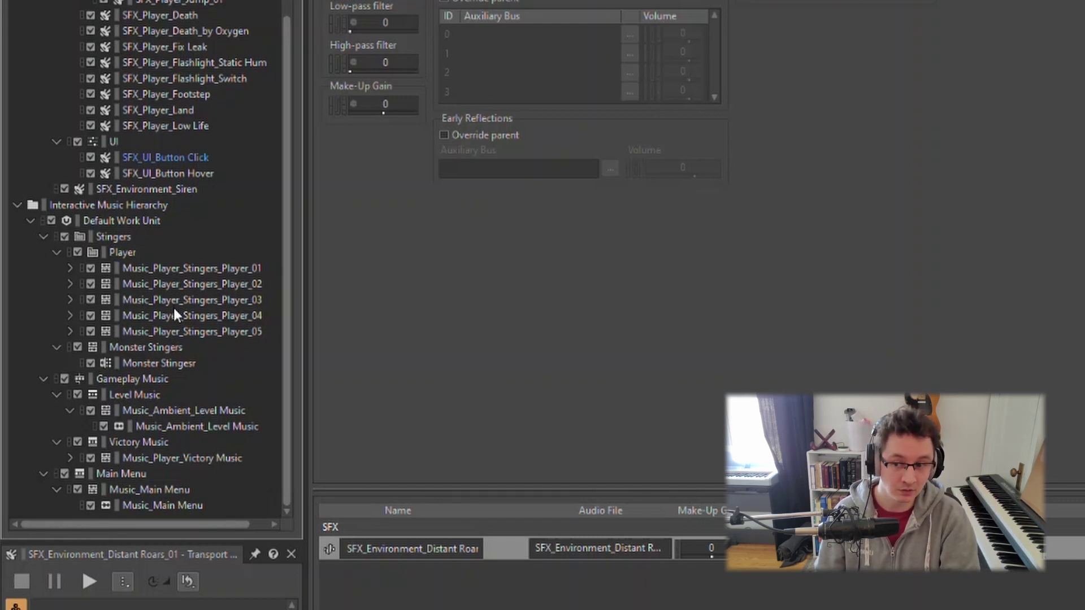
Play Level Music, fire player music stingers 3, 5 and 1 over it, then stop.
left_click(135, 394)
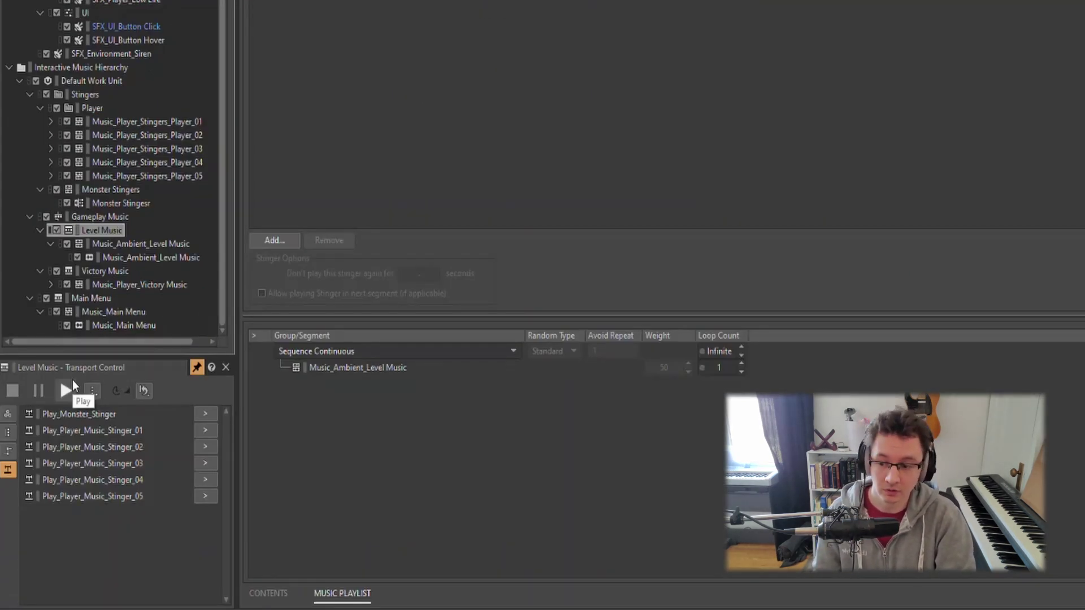
left_click(73, 387)
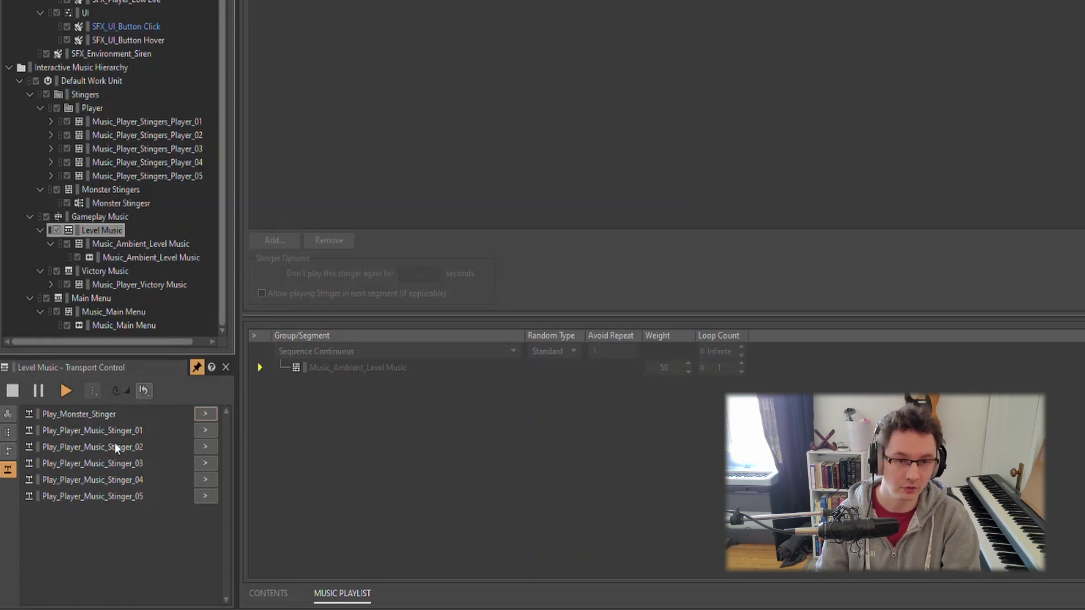
left_click(202, 463)
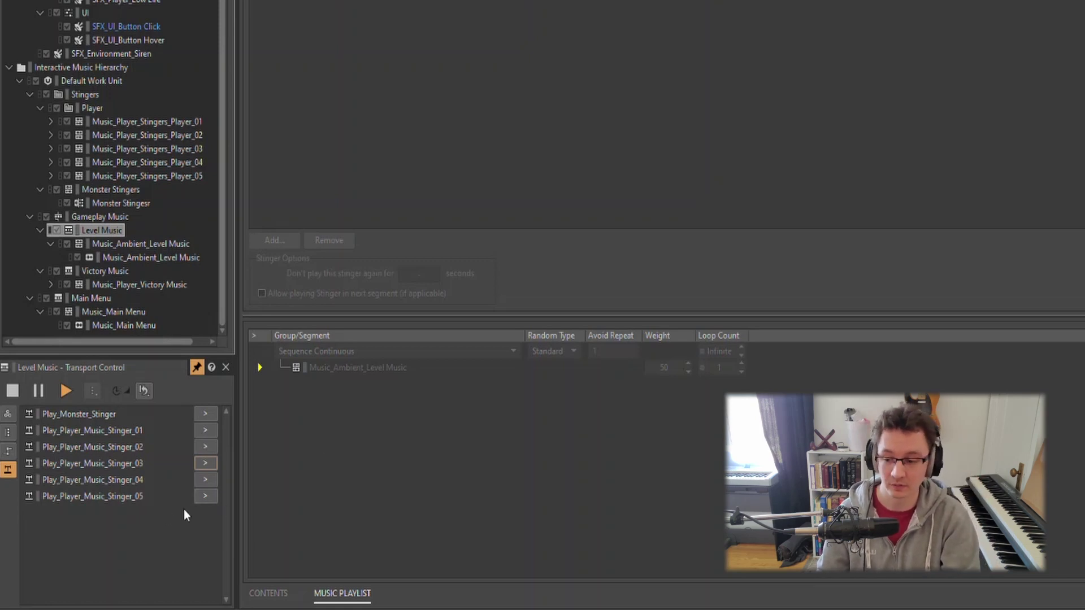
left_click(202, 496)
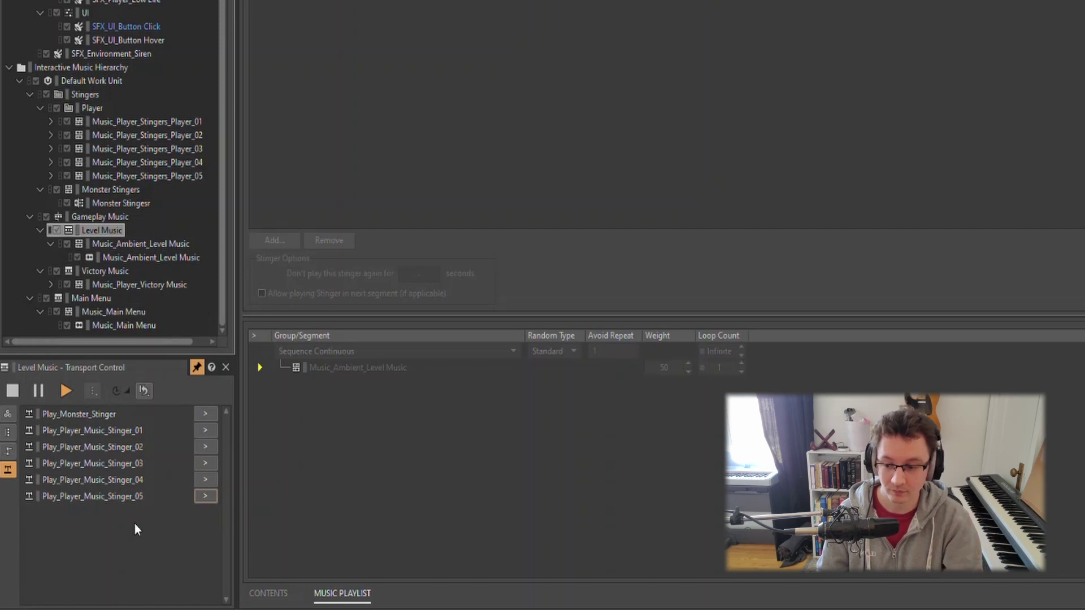
left_click(208, 431)
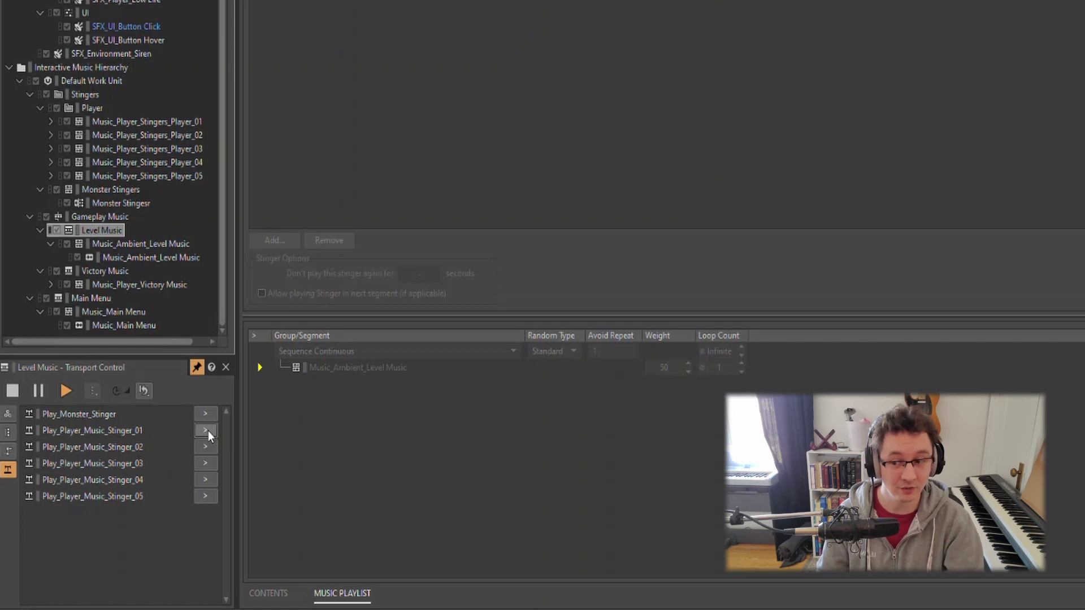
left_click(13, 391)
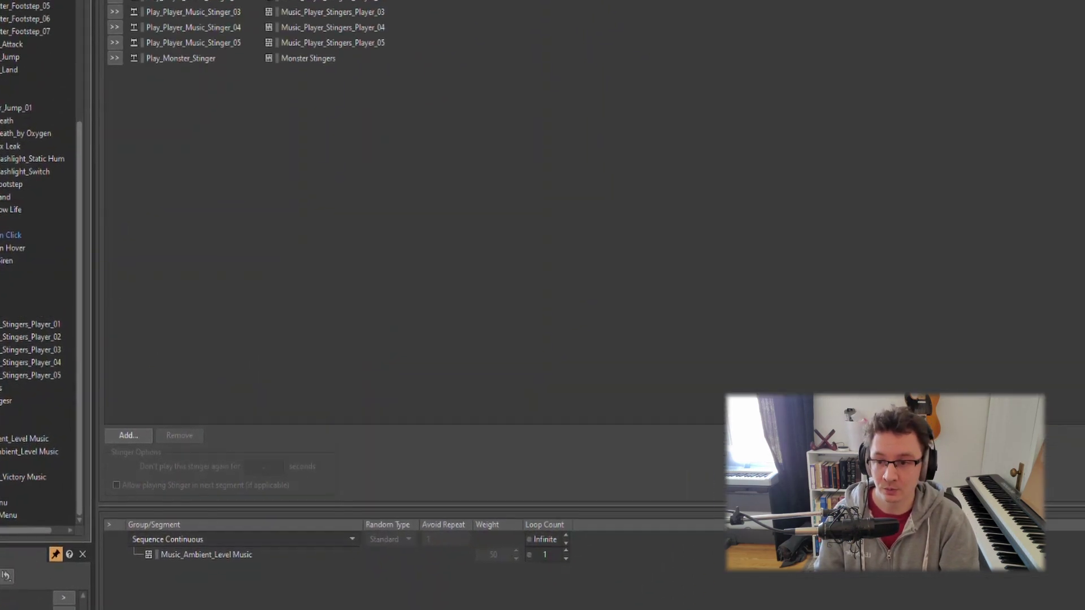
Inspect Level Music's first stinger row to see its trigger and segment pairing.
left_click(286, 93)
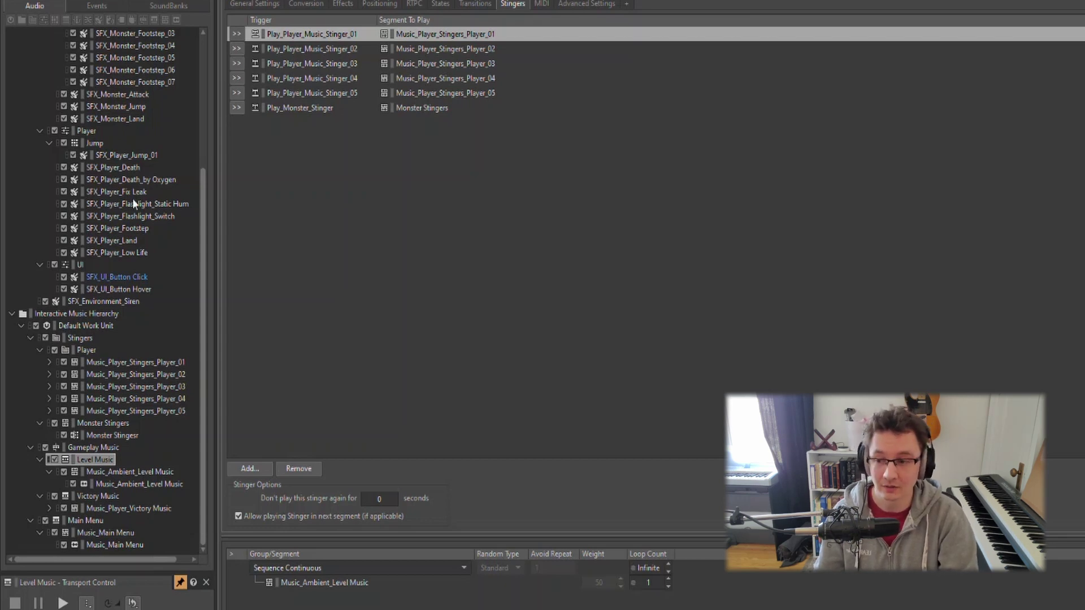
scroll(118, 252, "up", 3)
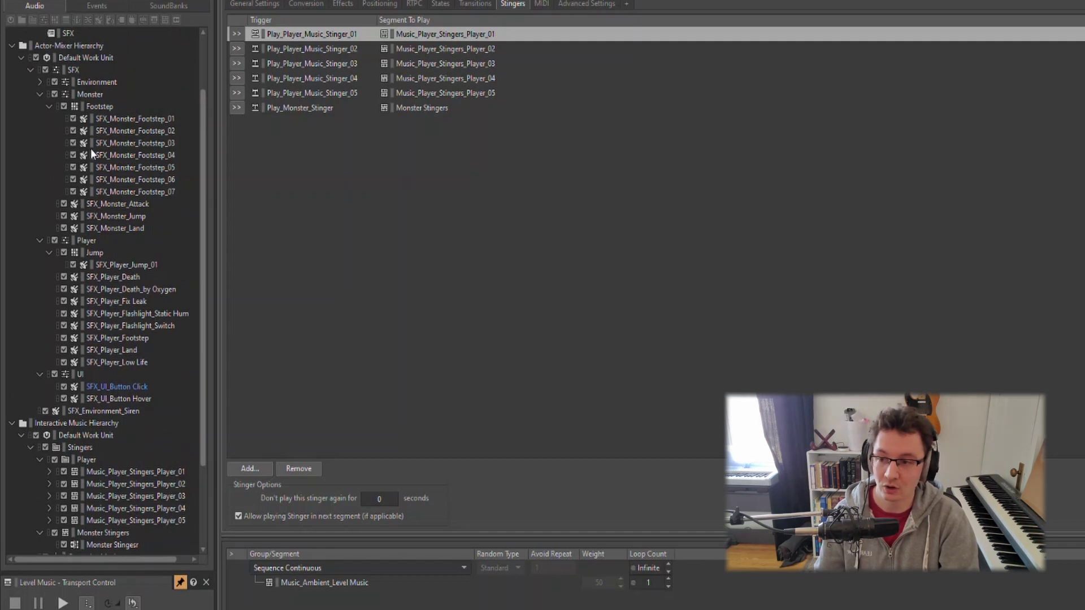
Audition the Play_SFX_Environment_Air_Leak event from the Events list.
left_click(97, 6)
left_click(84, 70)
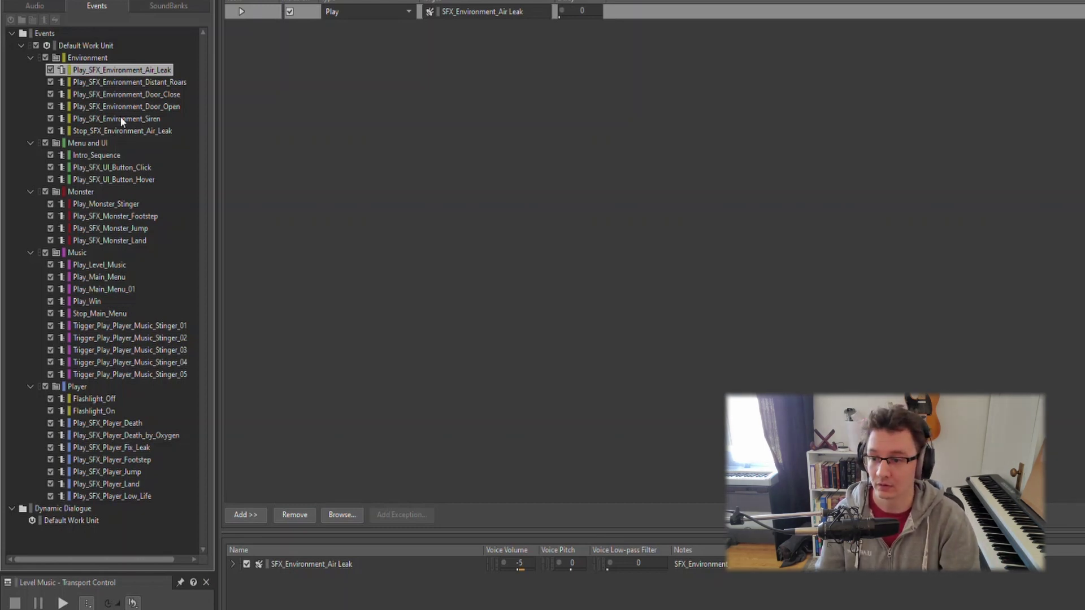
left_click(119, 70)
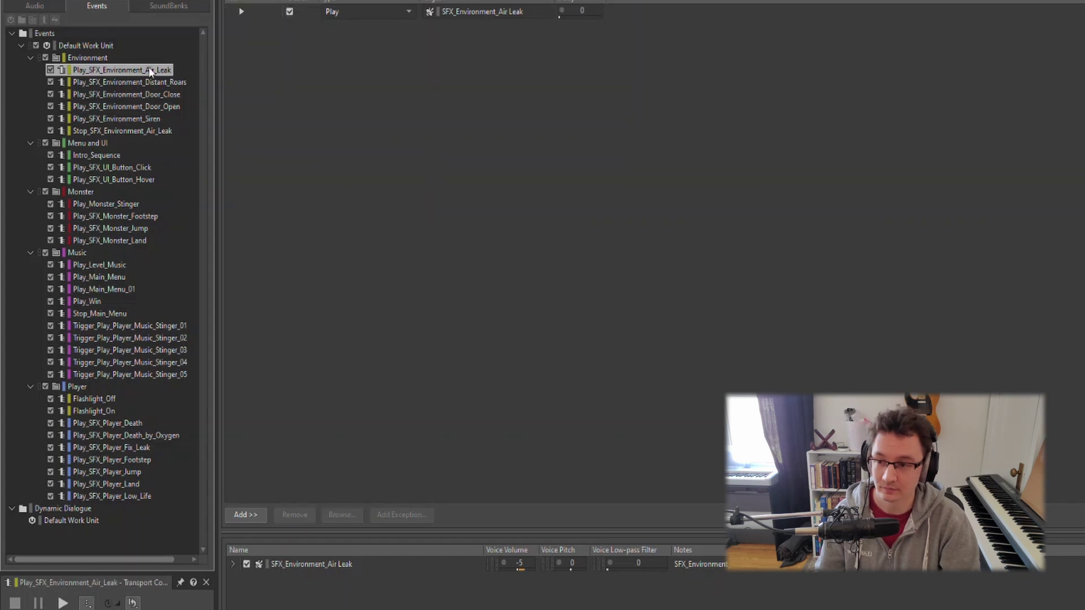
key("space")
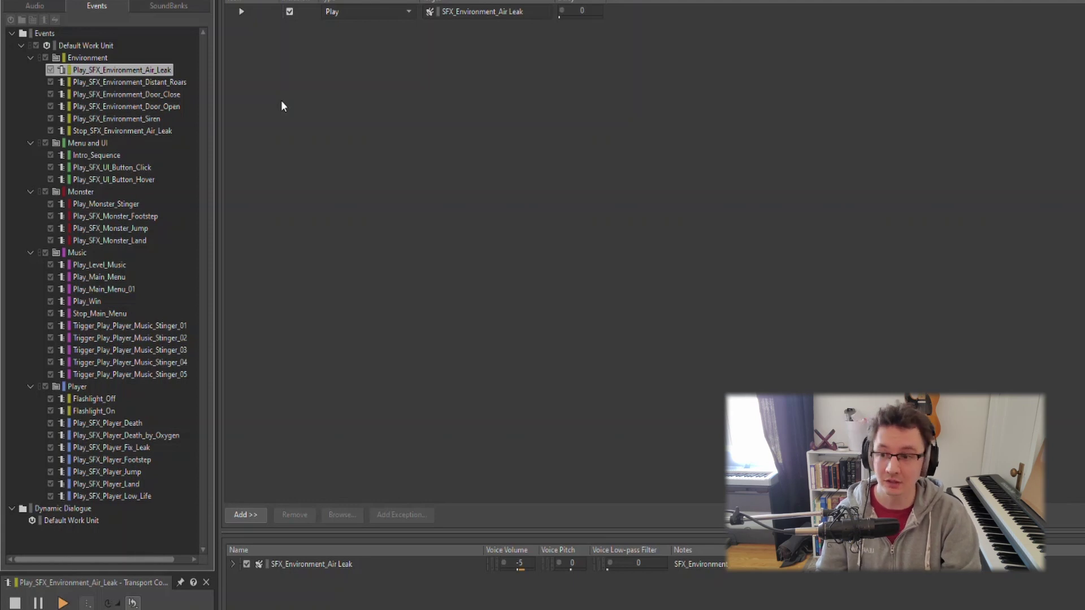
Load Stop_SFX_Environment_Air_Leak for testing with the Default Work Unit selected.
left_click(131, 131)
left_click(86, 46)
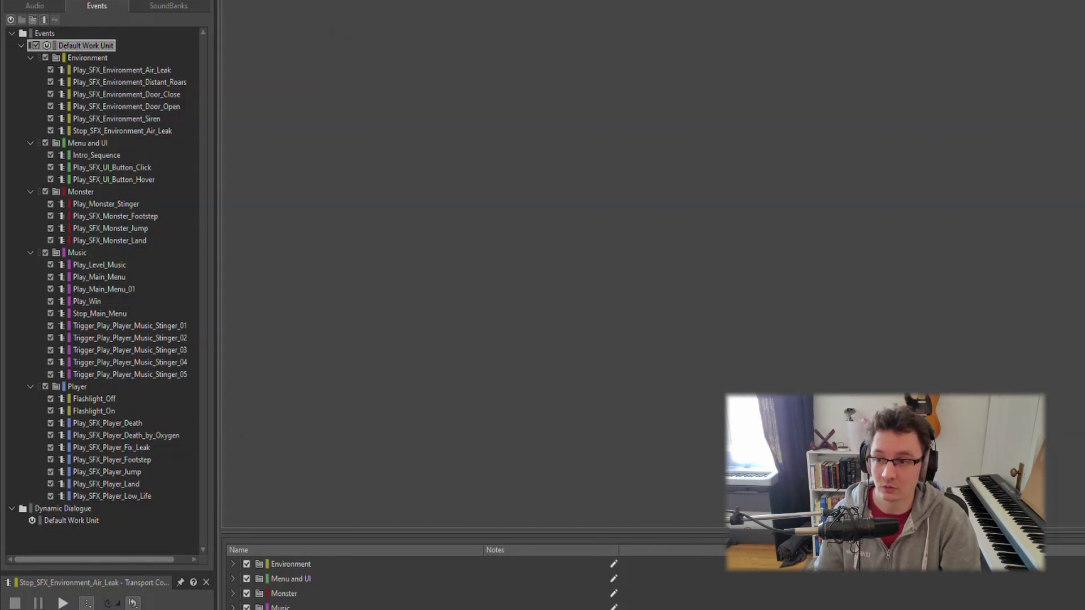
left_click(93, 0)
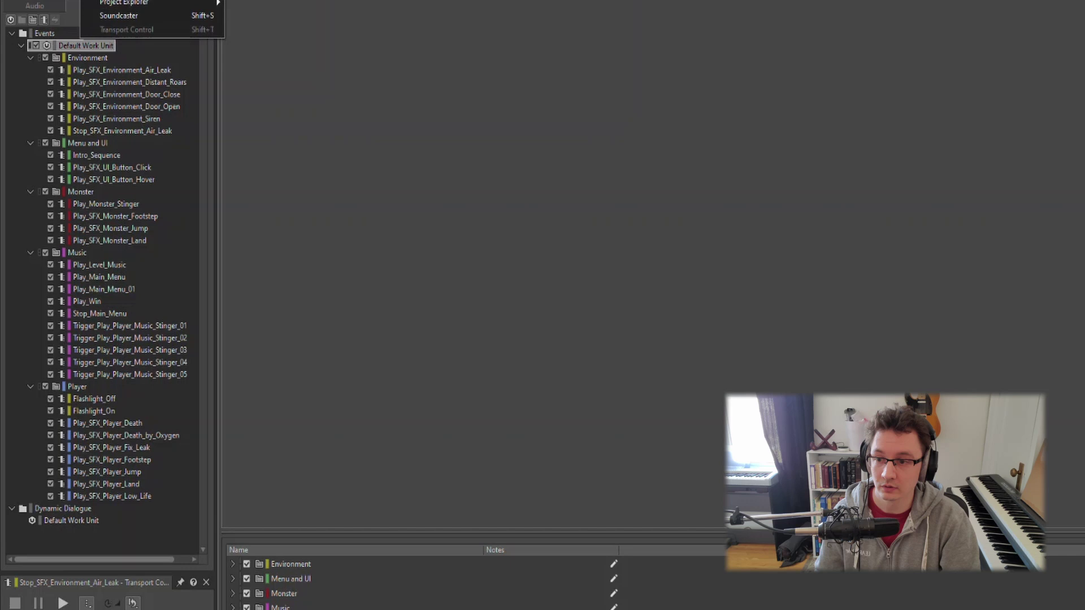
Add the Air Leak play and stop events to the Soundcaster Testing session.
left_click(167, 16)
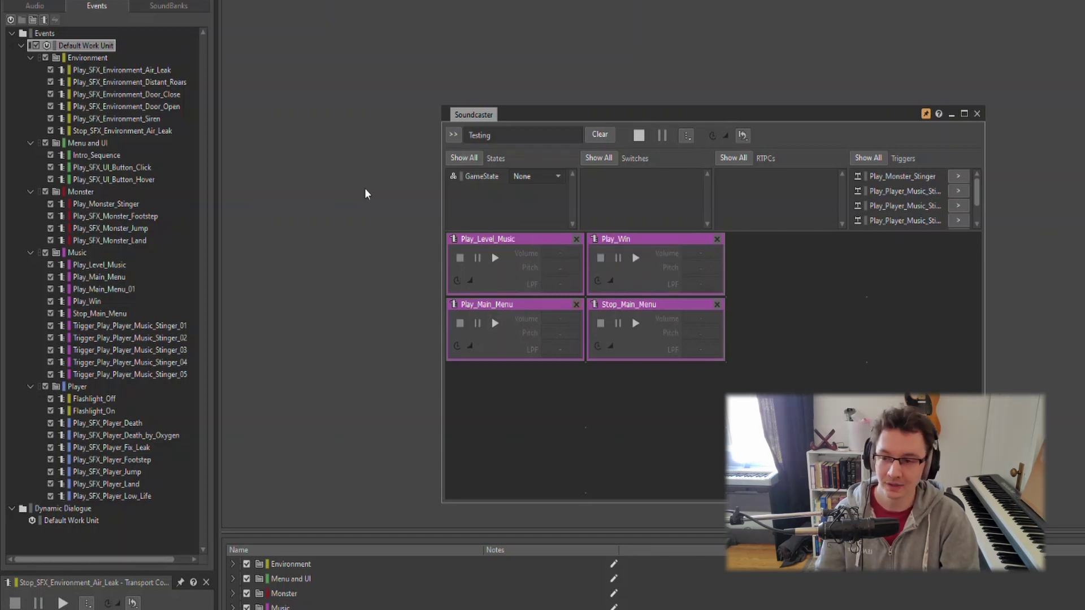
left_click_drag(152, 70, 774, 237)
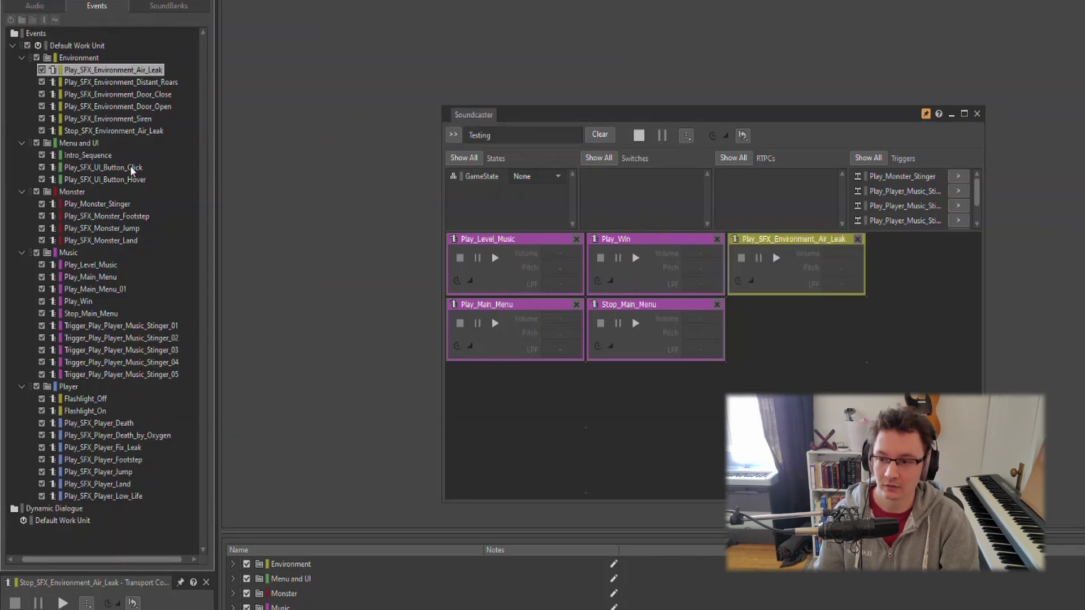
left_click_drag(113, 131, 825, 324)
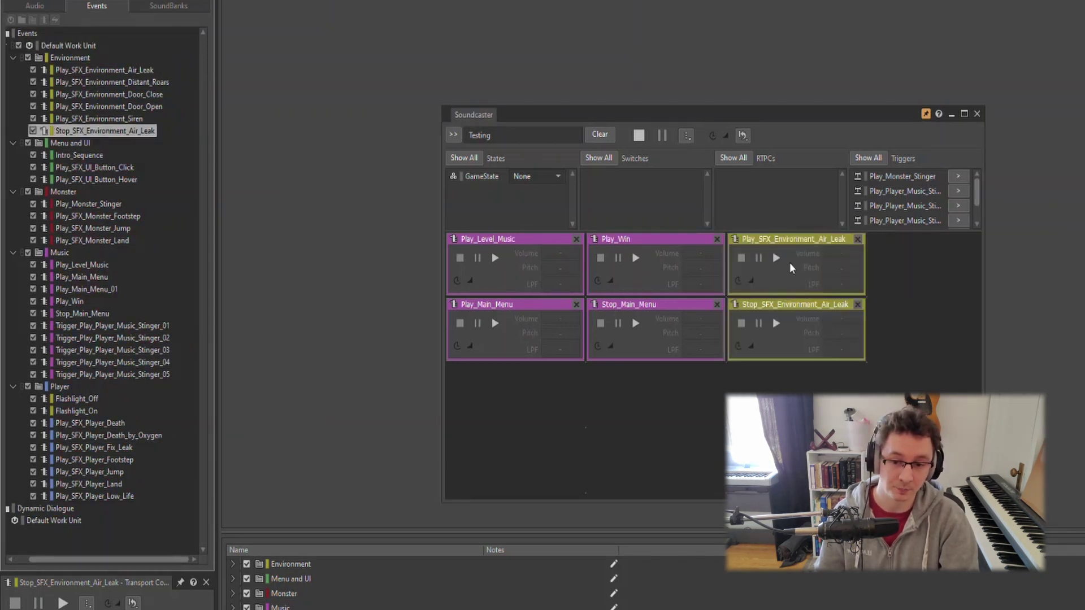
Confirm the Air Leak stop event halts the playing leak, then add Play_SFX_Player_Fix_Leak.
left_click(775, 258)
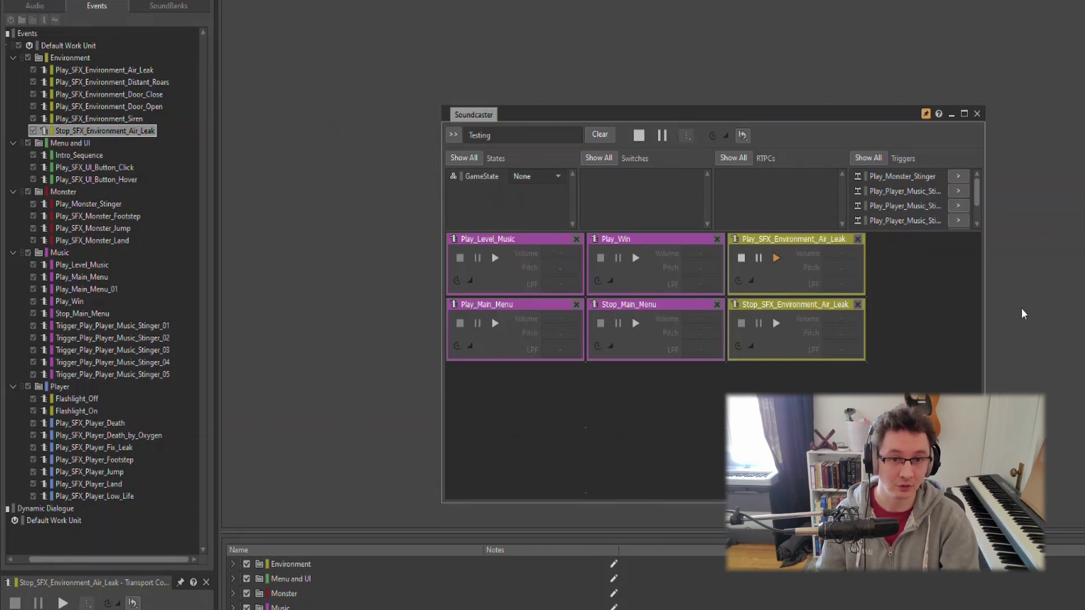
left_click(777, 322)
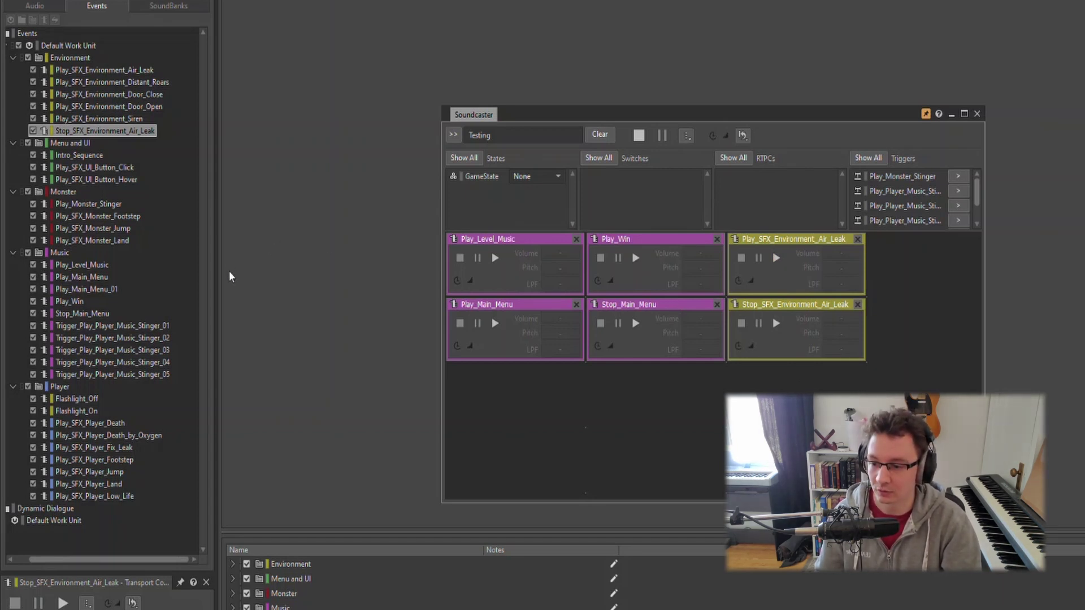
left_click_drag(149, 447, 787, 389)
Play the Play_SFX_Player_Fix_Leak tile in the Soundcaster Testing session.
left_click(776, 388)
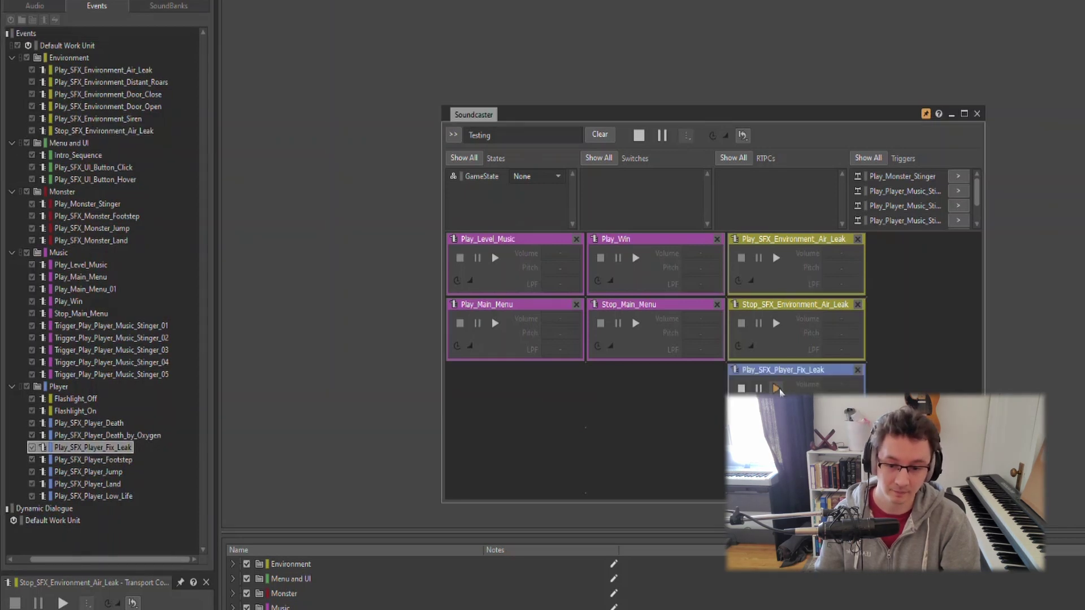